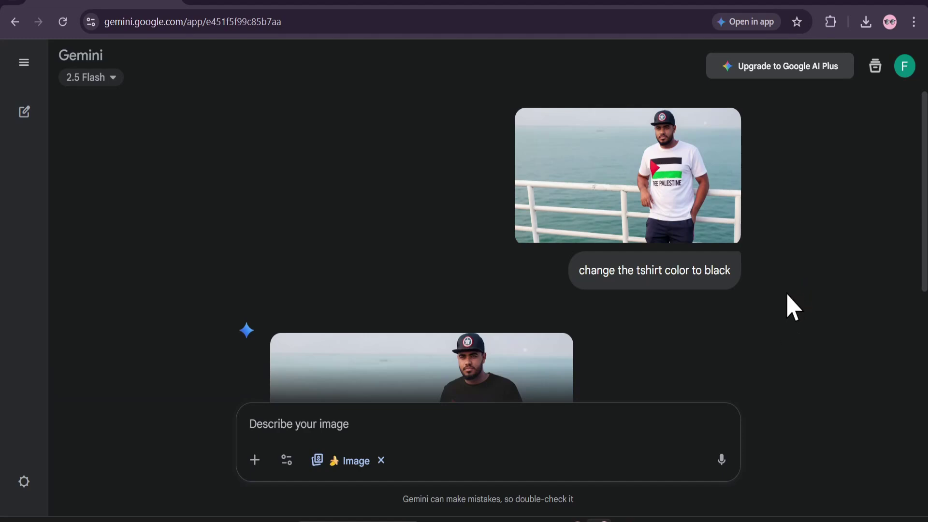
View the generated black-shirt image full screen in the Gemini chat.
{"action": "scroll", "coordinate": [654, 300], "scroll_direction": "down", "scroll_amount": 3}
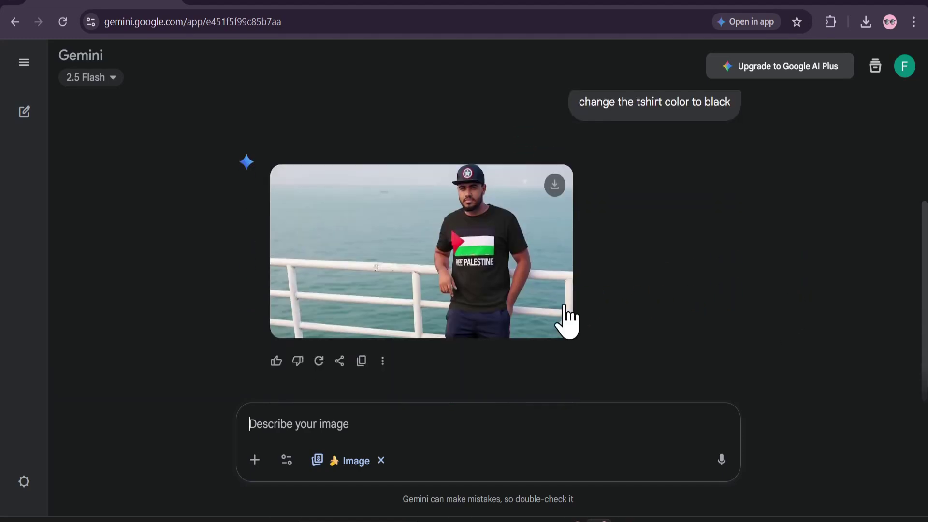
{"action": "left_click", "coordinate": [524, 283]}
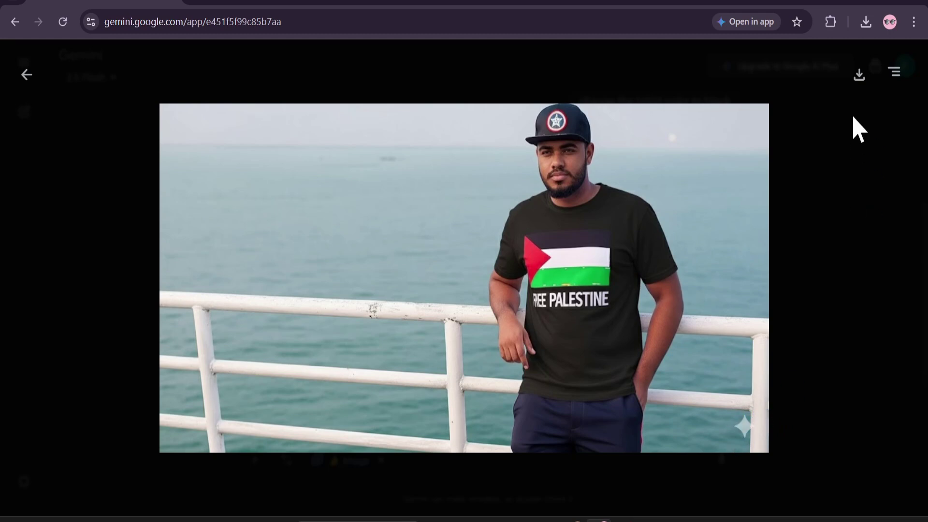
{"action": "left_click", "coordinate": [27, 75]}
{"action": "scroll", "coordinate": [580, 242], "scroll_direction": "up", "scroll_amount": 3}
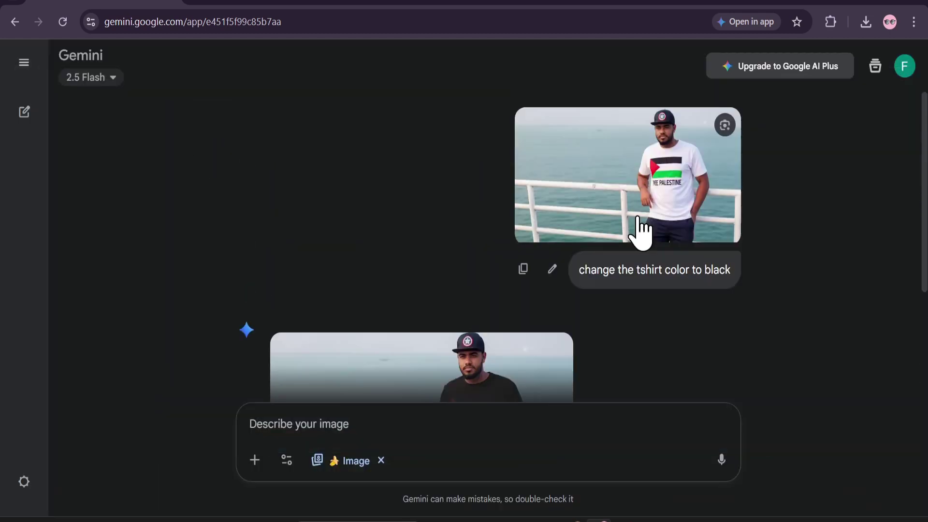
{"action": "scroll", "coordinate": [636, 257], "scroll_direction": "down", "scroll_amount": 3}
{"action": "scroll", "coordinate": [622, 245], "scroll_direction": "up", "scroll_amount": 3}
{"action": "scroll", "coordinate": [500, 297], "scroll_direction": "down", "scroll_amount": 3}
{"action": "left_click", "coordinate": [540, 354]}
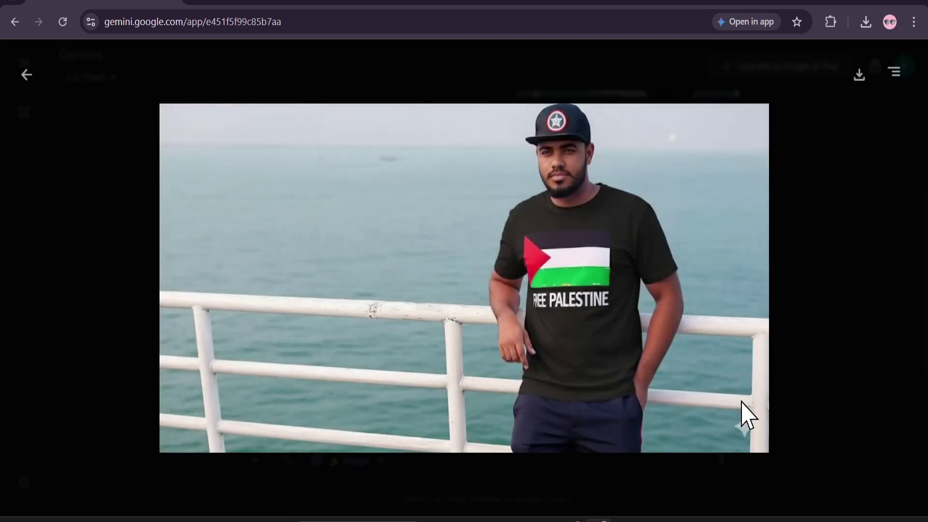
{"action": "left_click", "coordinate": [26, 74]}
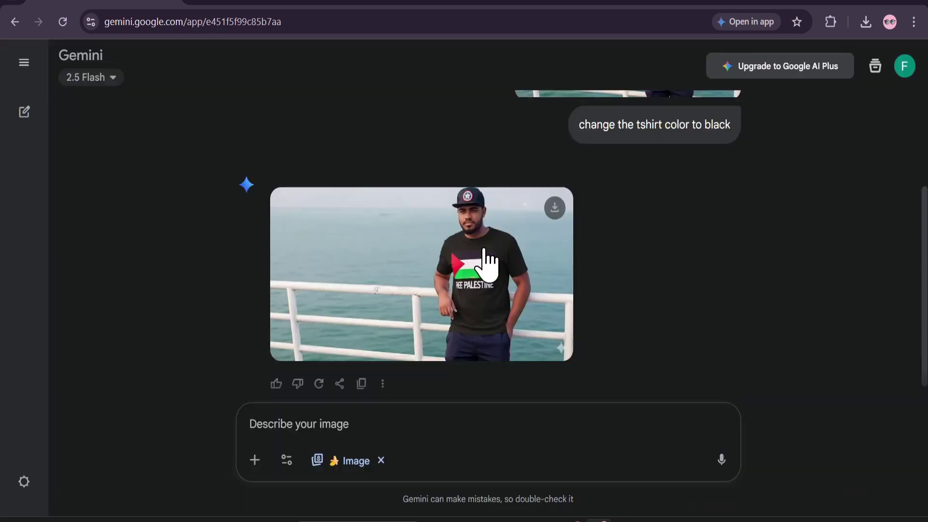
{"action": "scroll", "coordinate": [459, 278], "scroll_direction": "up", "scroll_amount": 3}
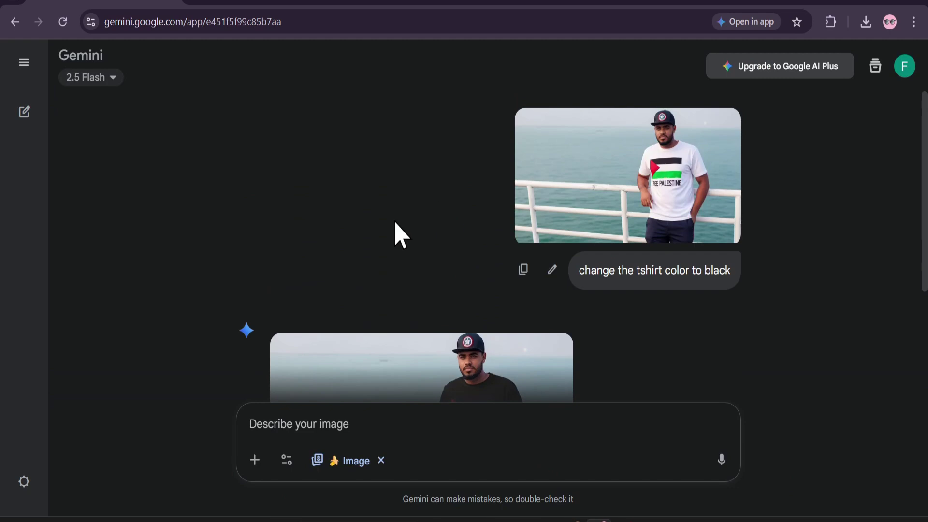
Switch to Whisk, enter the tool and check the generation settings and seed.
{"action": "left_click", "coordinate": [273, 3]}
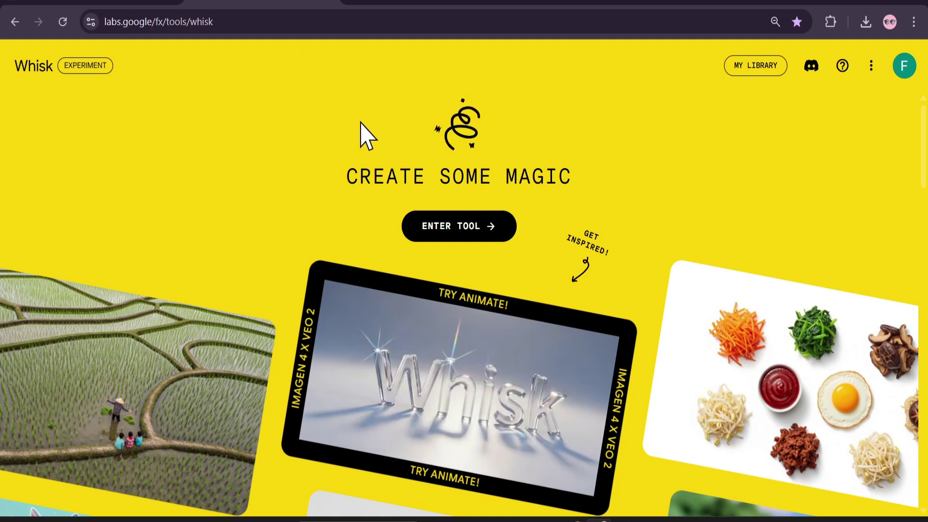
{"action": "left_click", "coordinate": [474, 238]}
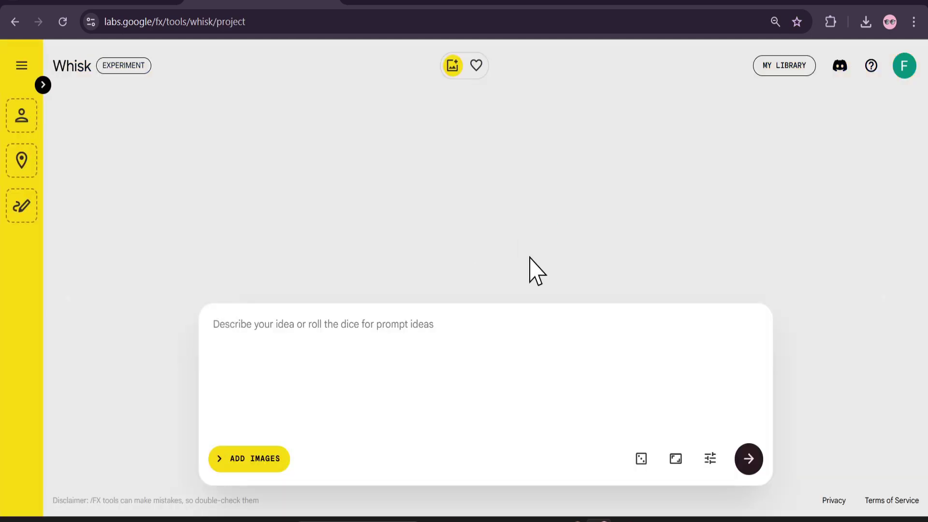
{"action": "left_click", "coordinate": [712, 460]}
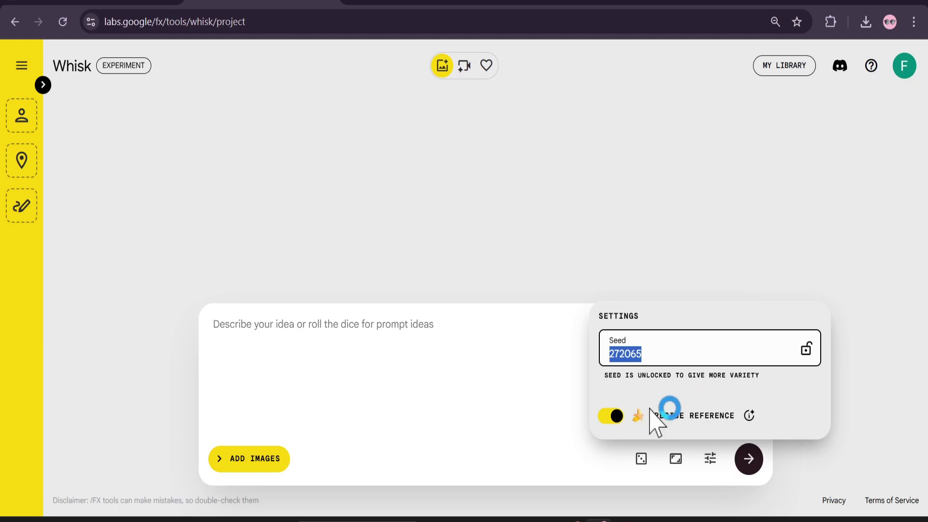
{"action": "left_click", "coordinate": [522, 238]}
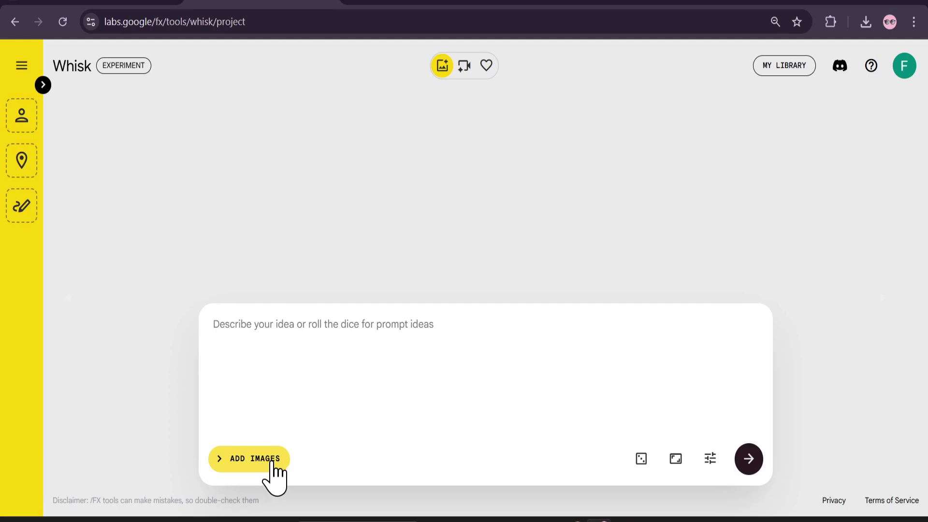
Upload the photo of the man in the Free Palestine shirt from Downloads as the Subject.
{"action": "left_click", "coordinate": [242, 467]}
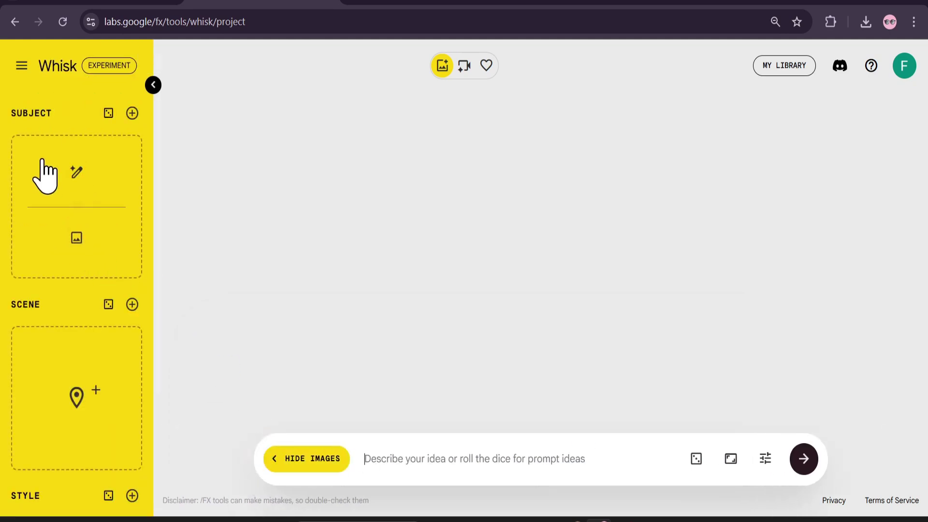
{"action": "scroll", "coordinate": [56, 225], "scroll_direction": "down", "scroll_amount": 3}
{"action": "scroll", "coordinate": [73, 290], "scroll_direction": "up", "scroll_amount": 3}
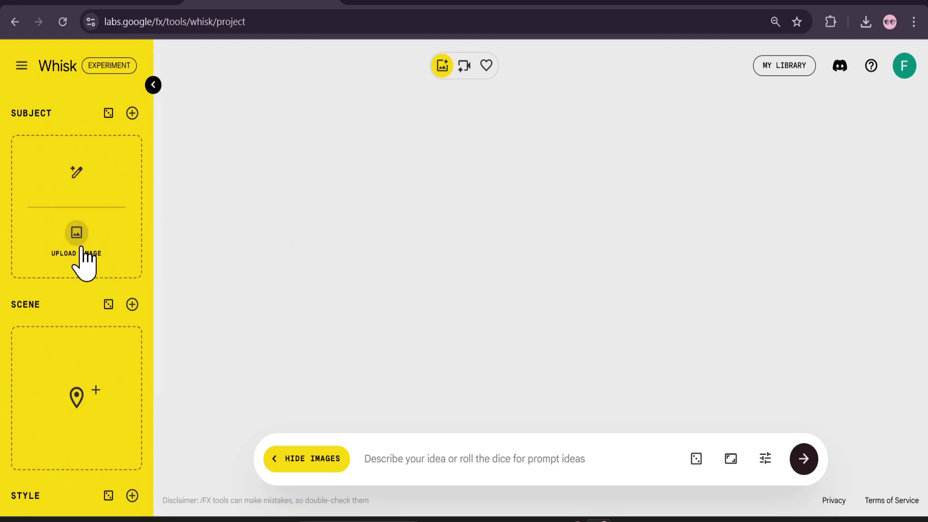
{"action": "left_click", "coordinate": [76, 234]}
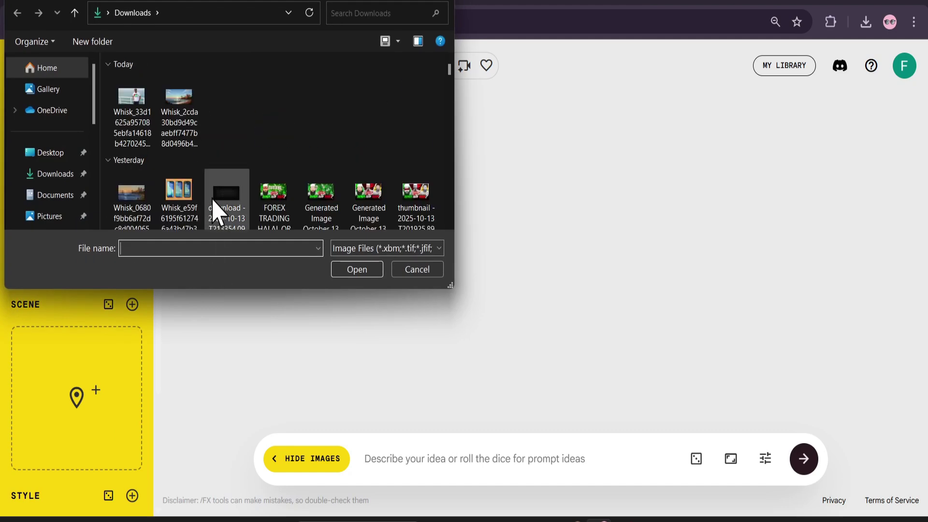
{"action": "double_click", "coordinate": [221, 206]}
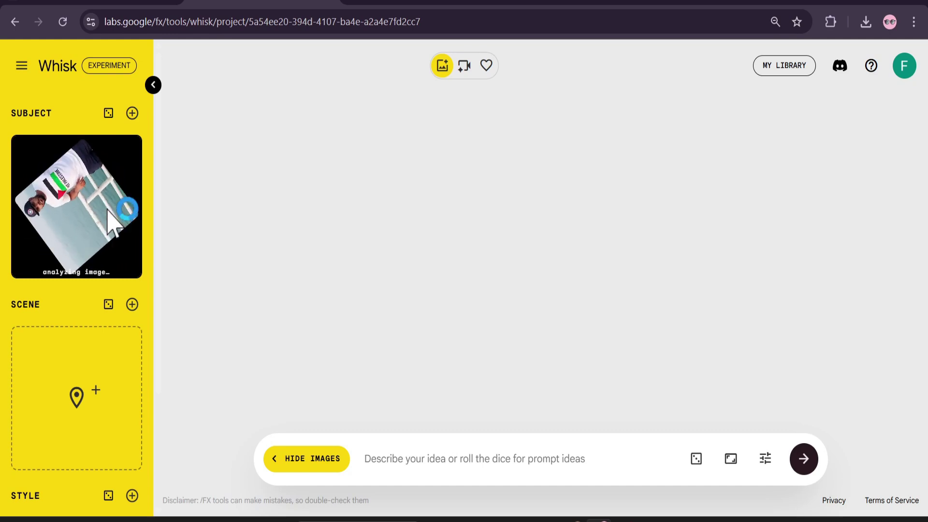
{"action": "mouse_move", "coordinate": [77, 215]}
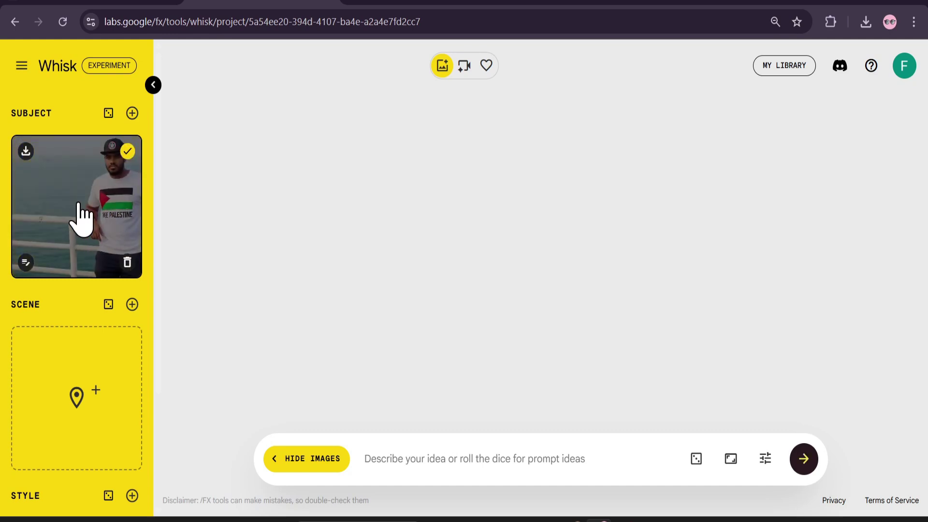
Edit the subject photo with the Gemini prompt 'change the tshirt color to black'.
{"action": "left_click", "coordinate": [26, 263]}
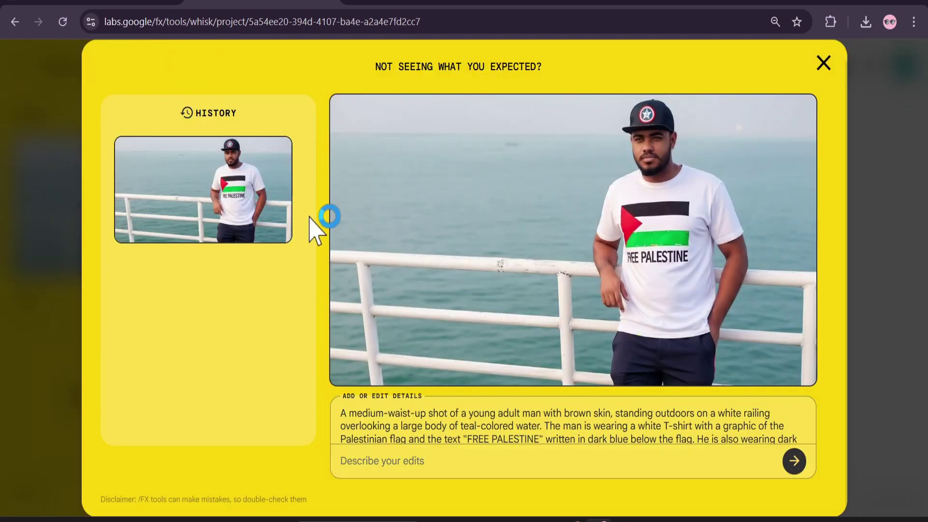
{"action": "scroll", "coordinate": [420, 426], "scroll_direction": "down", "scroll_amount": 5}
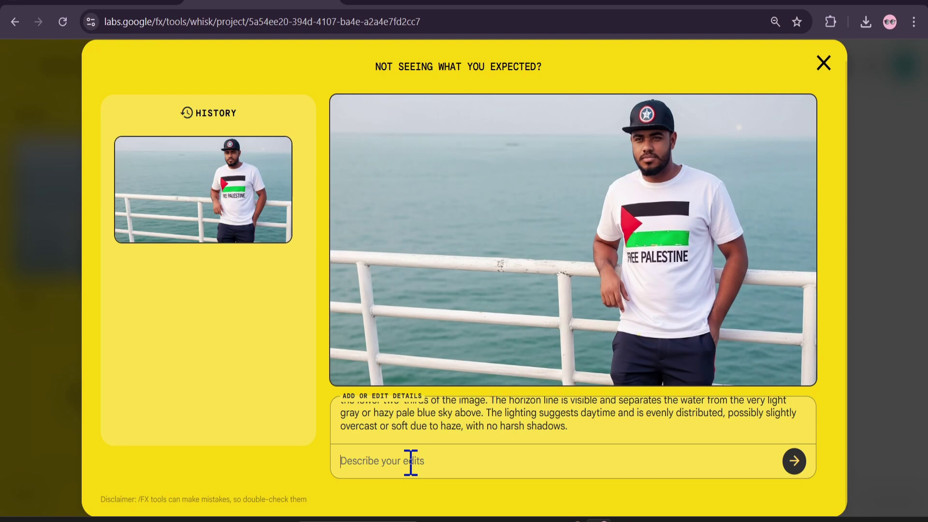
{"action": "left_click", "coordinate": [70, 2]}
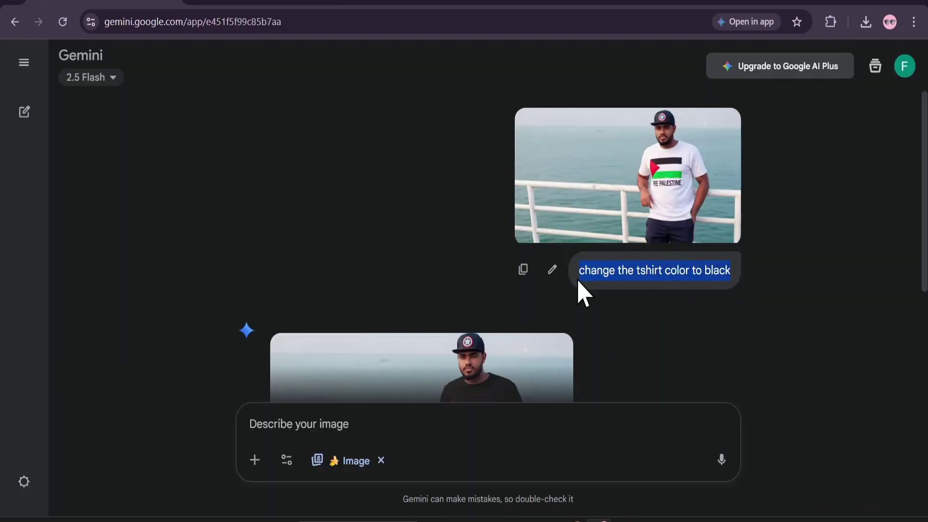
{"action": "key", "text": "ctrl+Tab"}
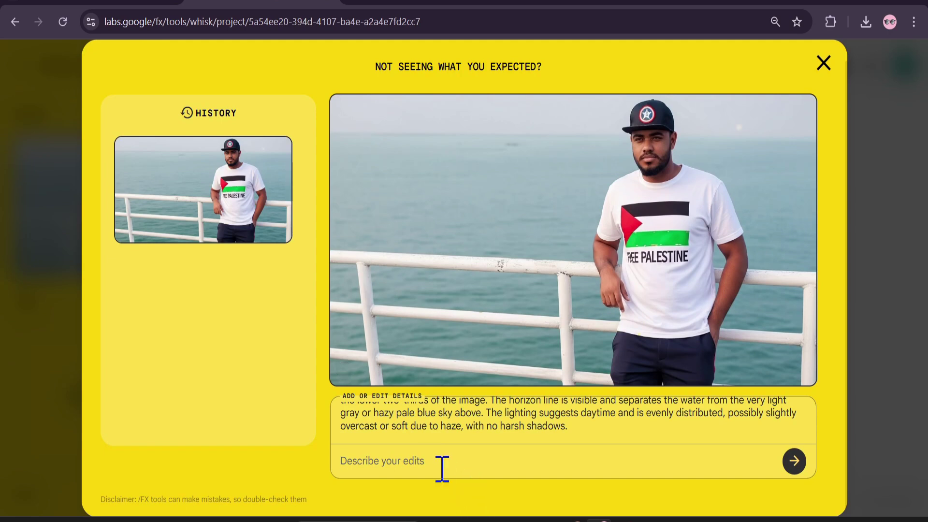
{"action": "type", "text": "change the tshirt color to black"}
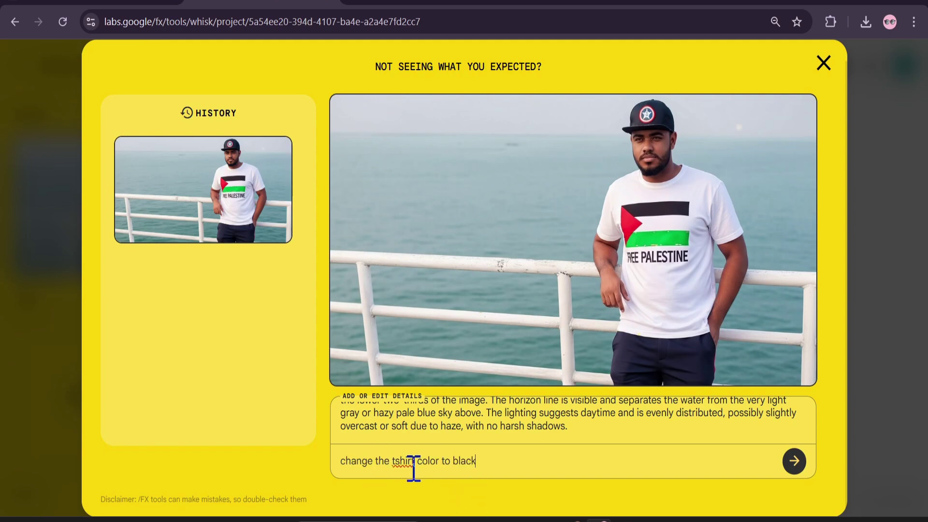
{"action": "left_click", "coordinate": [795, 464]}
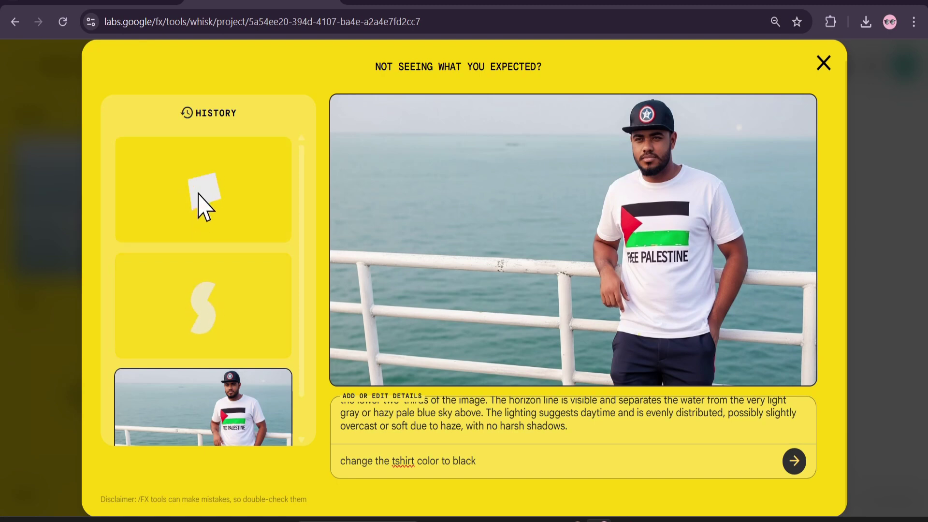
Compare the new black T-shirt versions against the earlier Gemini image.
{"action": "left_click", "coordinate": [95, 2]}
{"action": "scroll", "coordinate": [491, 293], "scroll_direction": "down", "scroll_amount": 3}
{"action": "key", "text": "ctrl+Tab"}
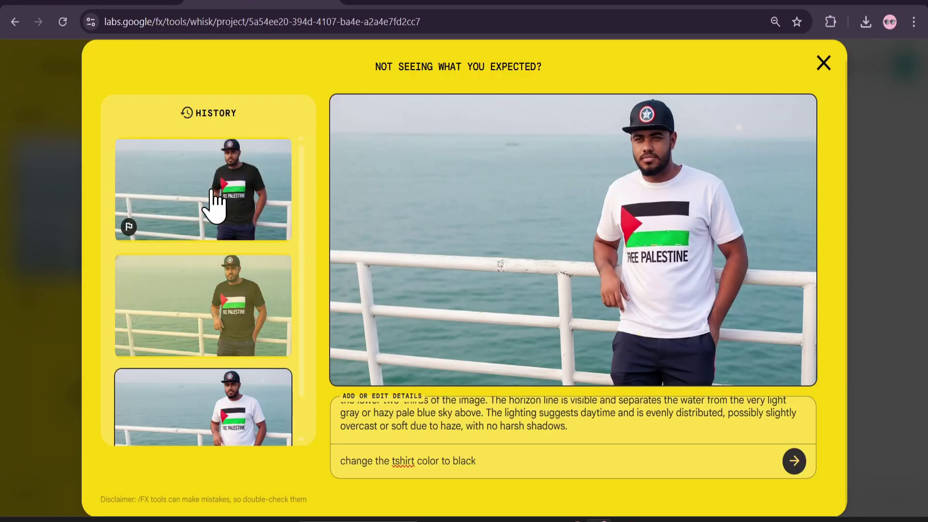
{"action": "left_click", "coordinate": [216, 208]}
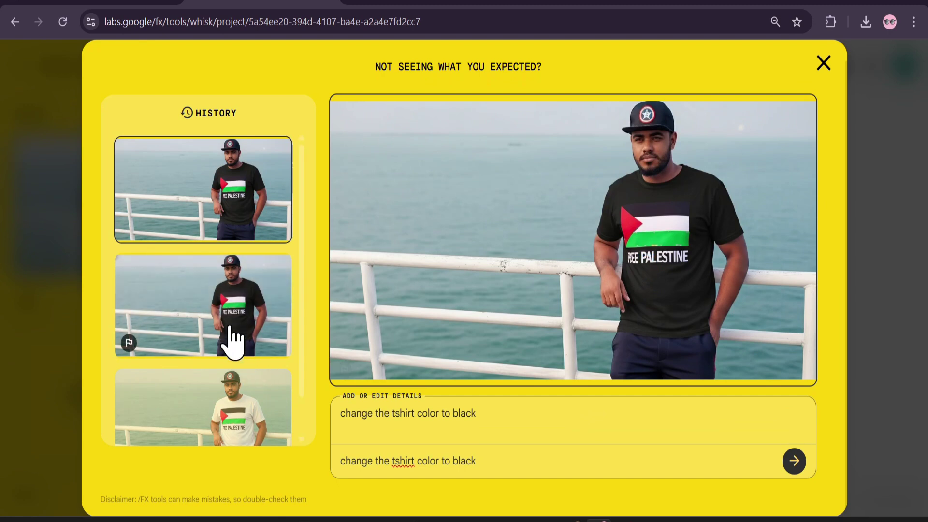
{"action": "left_click", "coordinate": [232, 338]}
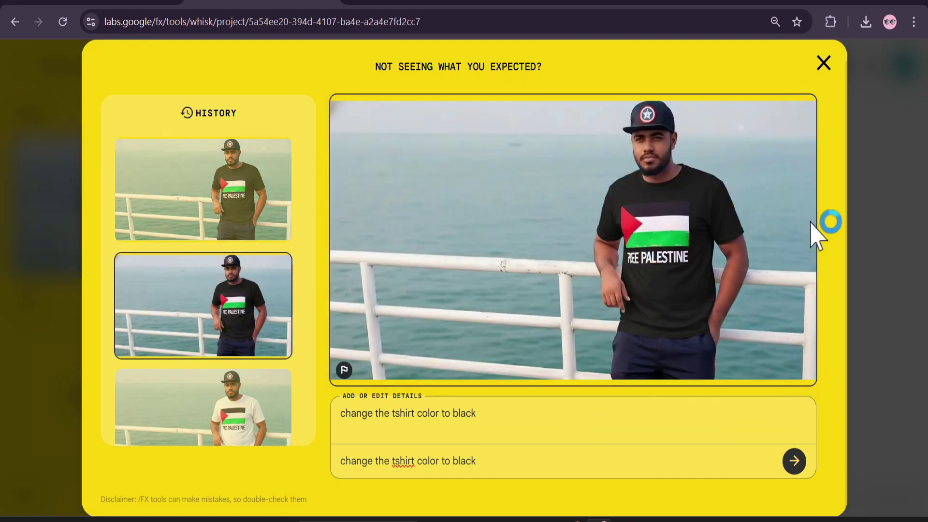
{"action": "left_click", "coordinate": [256, 218]}
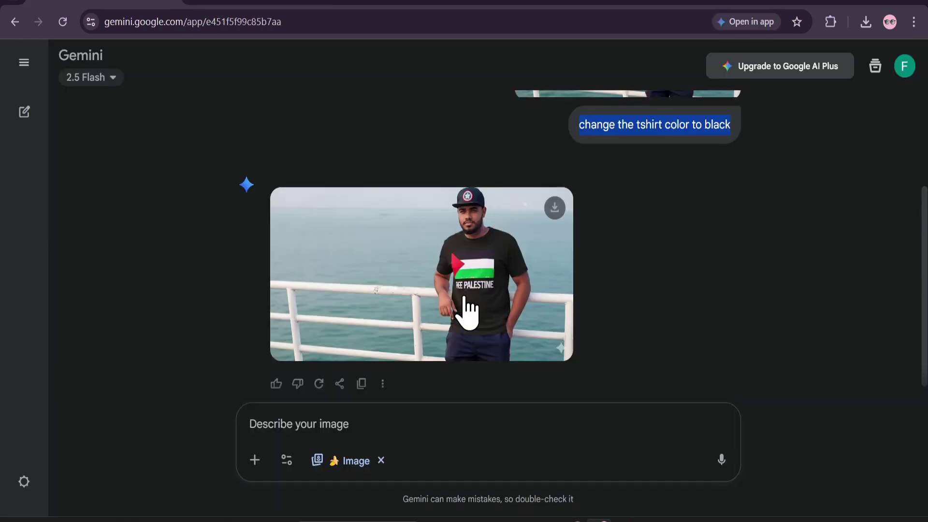
{"action": "left_click", "coordinate": [462, 311]}
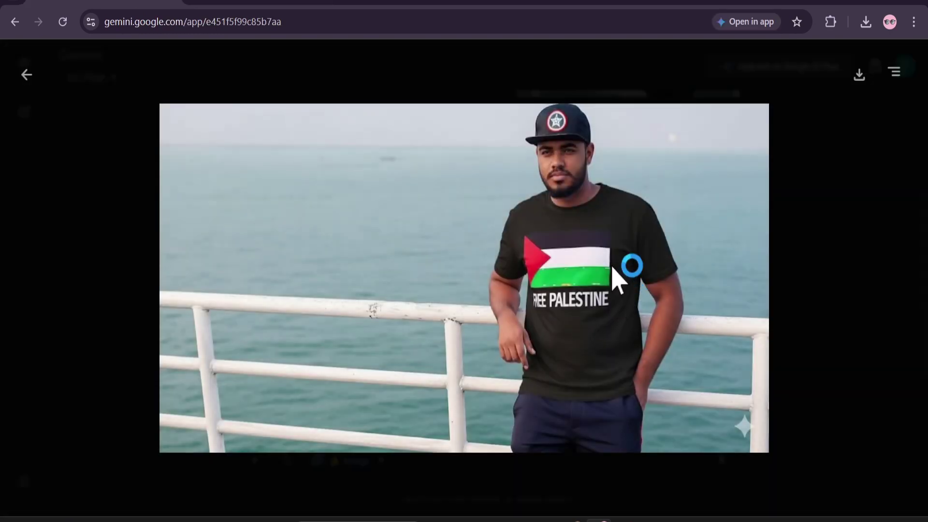
{"action": "left_click", "coordinate": [227, 5]}
{"action": "left_click", "coordinate": [634, 256]}
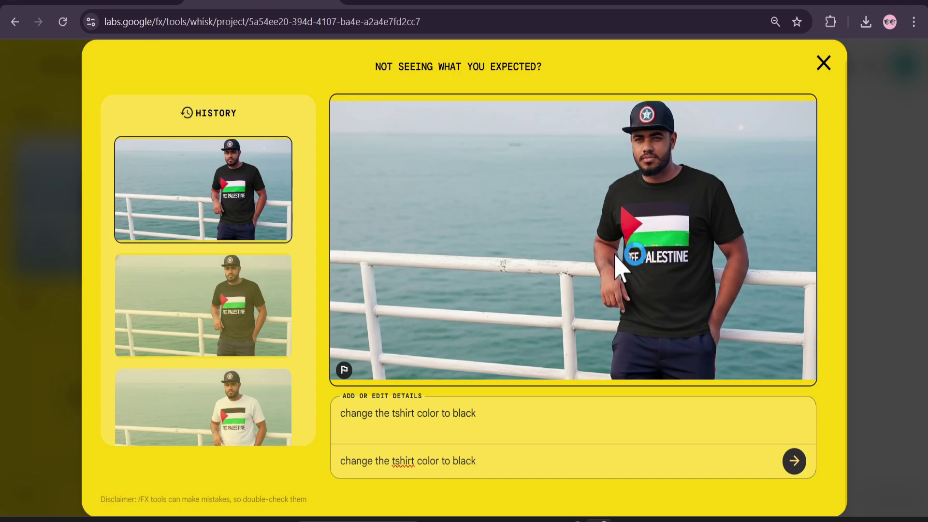
Keep the second black T-shirt version and close the edit window.
{"action": "left_click", "coordinate": [124, 7]}
{"action": "scroll", "coordinate": [483, 339], "scroll_direction": "down", "scroll_amount": 1}
{"action": "left_click", "coordinate": [556, 298]}
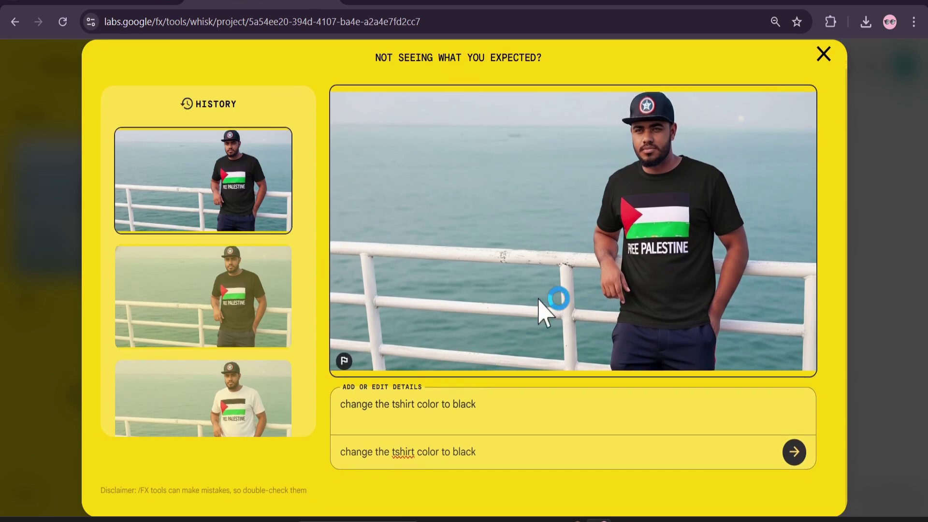
{"action": "left_click", "coordinate": [215, 292]}
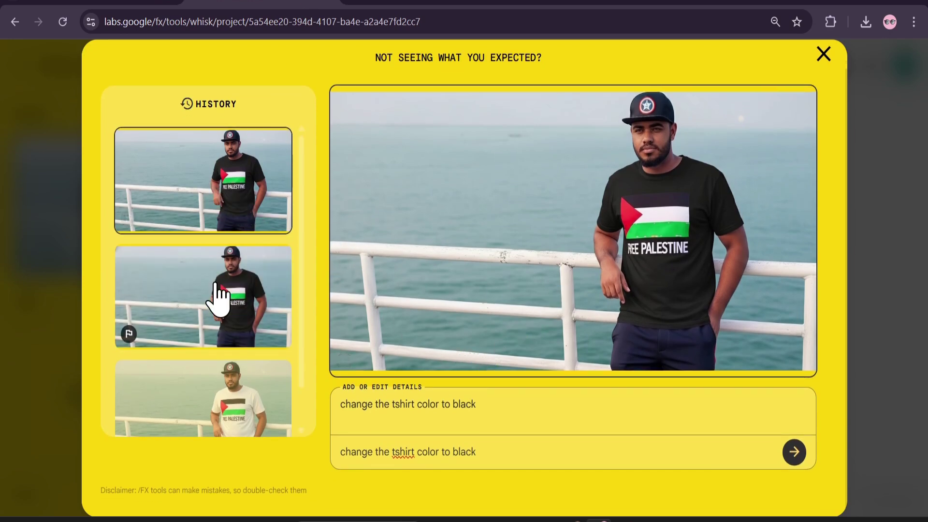
{"action": "left_click", "coordinate": [210, 209]}
{"action": "left_click", "coordinate": [231, 307]}
{"action": "scroll", "coordinate": [215, 296], "scroll_direction": "down", "scroll_amount": 1}
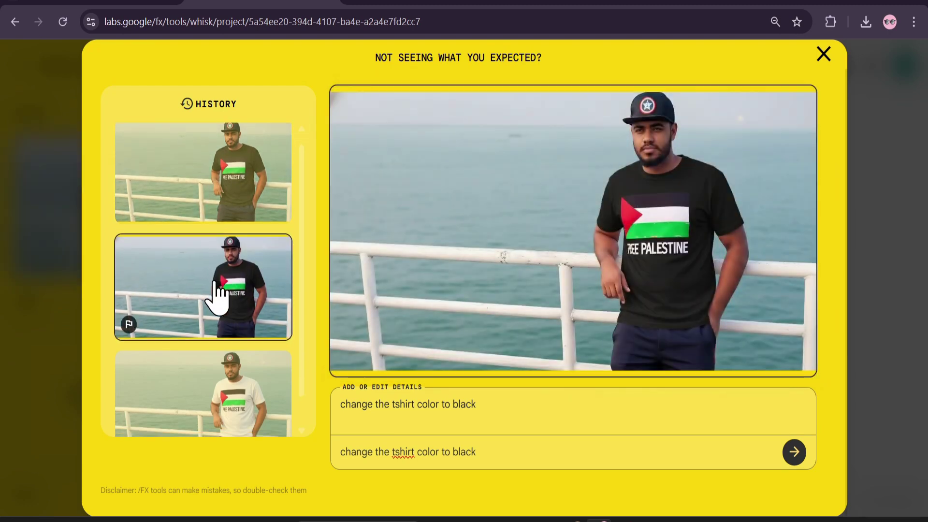
{"action": "left_click", "coordinate": [824, 54]}
Download the black T-shirt subject image and show it in its folder.
{"action": "mouse_move", "coordinate": [31, 161]}
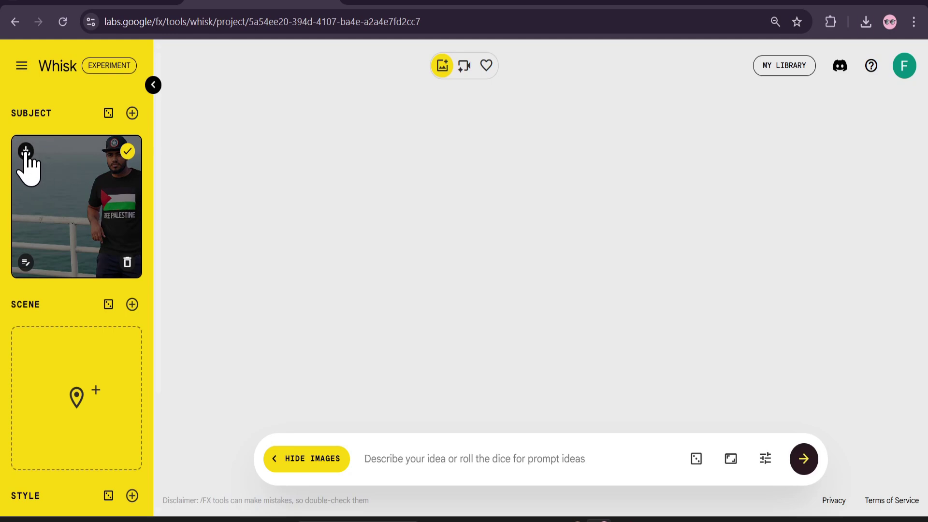
{"action": "left_click", "coordinate": [25, 152]}
{"action": "left_click", "coordinate": [828, 59]}
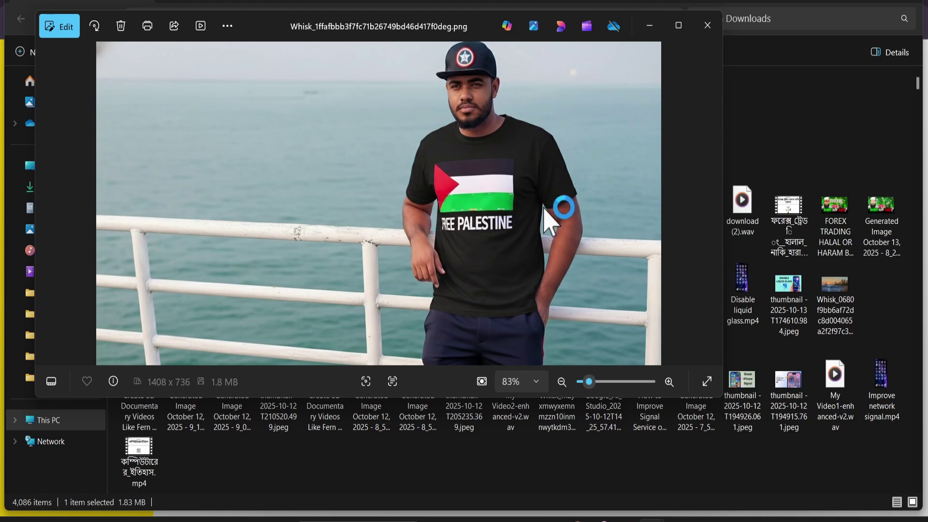
Close the Photos viewer and go back to the Whisk browser window.
{"action": "left_click", "coordinate": [649, 26]}
{"action": "mouse_move", "coordinate": [599, 515]}
{"action": "left_click", "coordinate": [598, 498]}
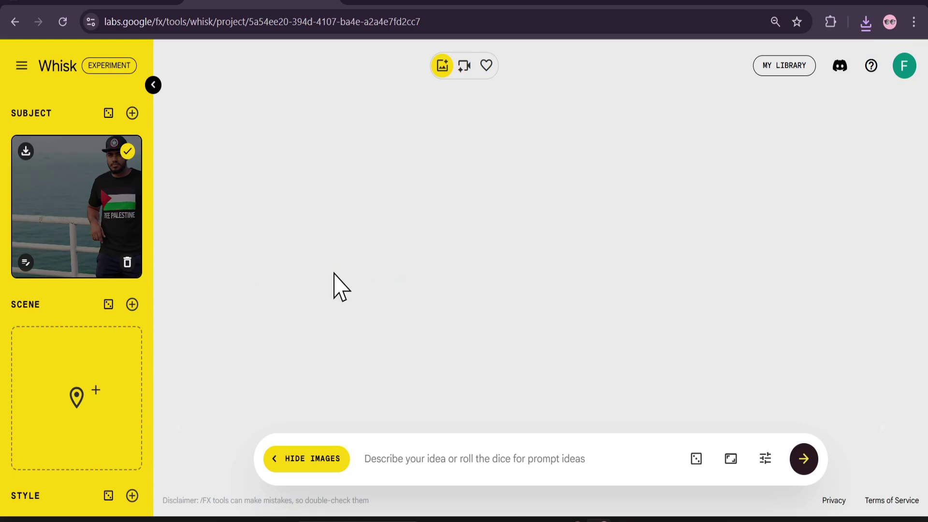
Edit the subject with 'make the water more deep blue' and keep the second version.
{"action": "left_click", "coordinate": [25, 262]}
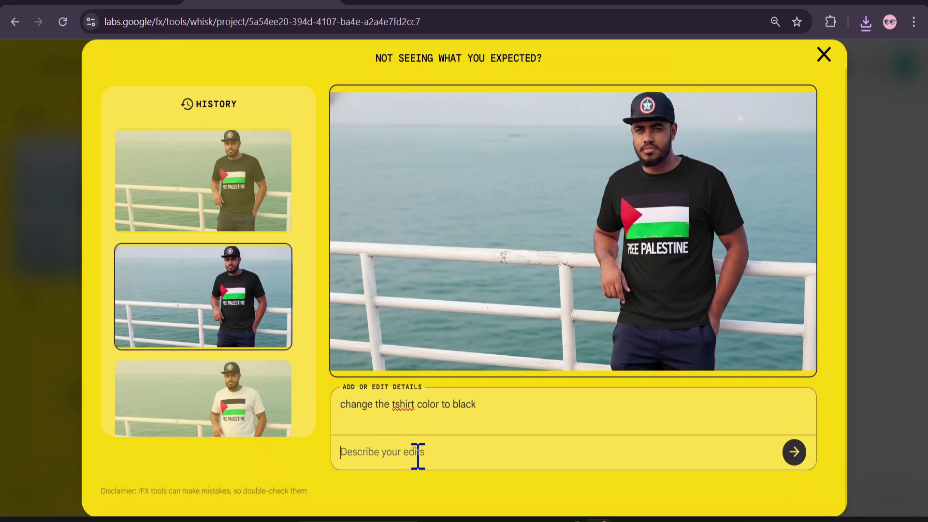
{"action": "left_click", "coordinate": [415, 451]}
{"action": "type", "text": "make the water more deep blue"}
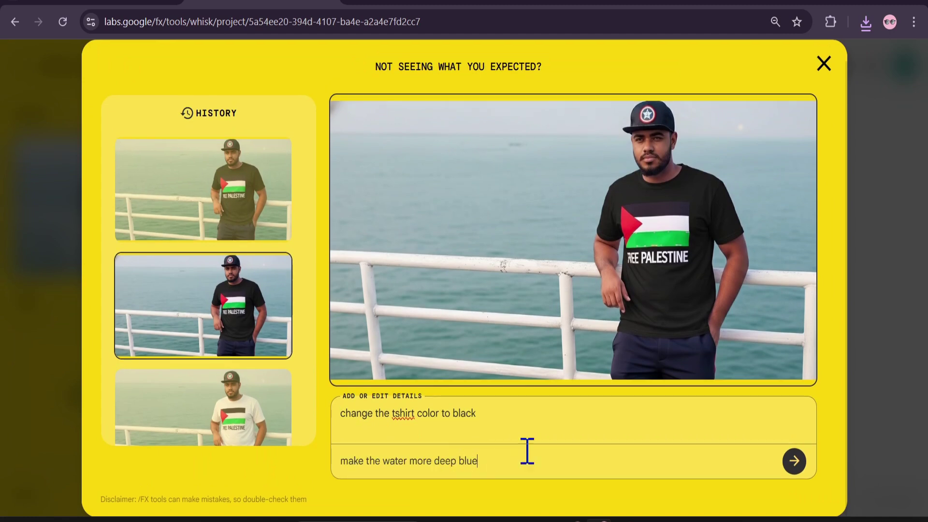
{"action": "left_click", "coordinate": [793, 467]}
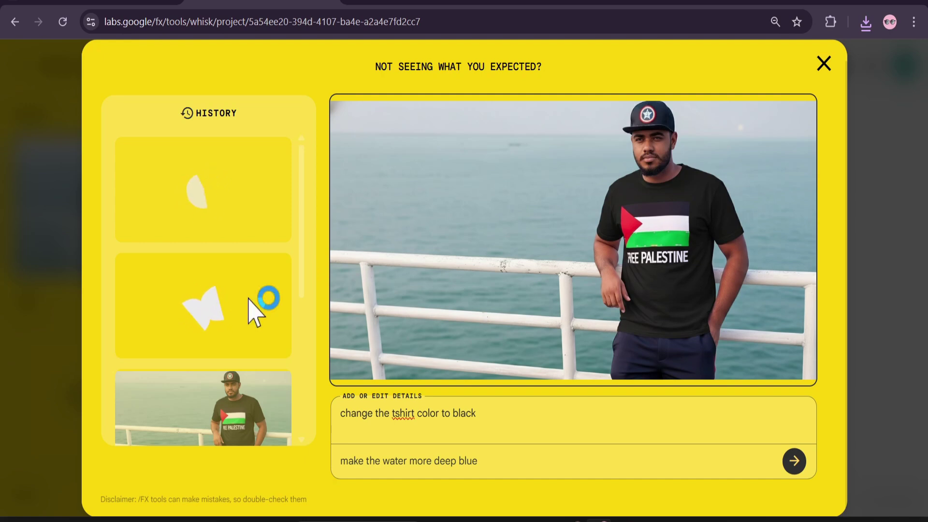
{"action": "left_click", "coordinate": [214, 199]}
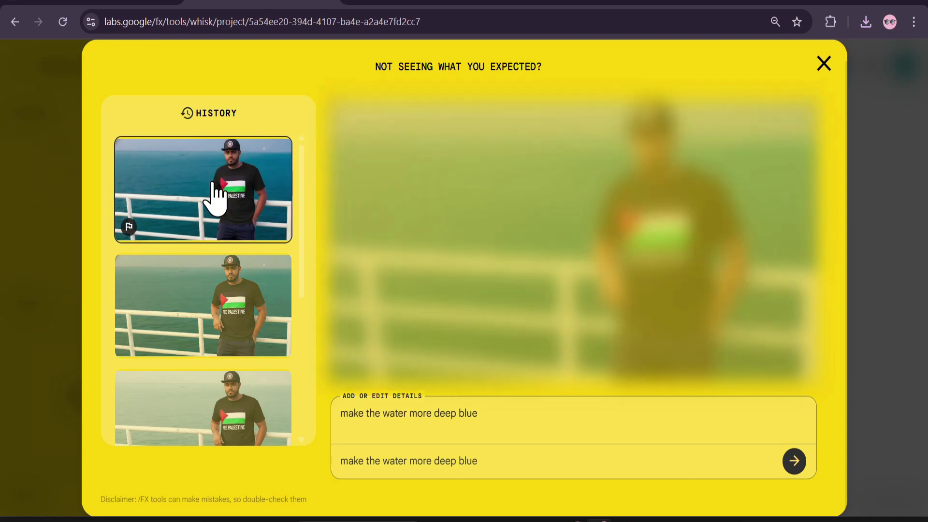
{"action": "left_click", "coordinate": [236, 334]}
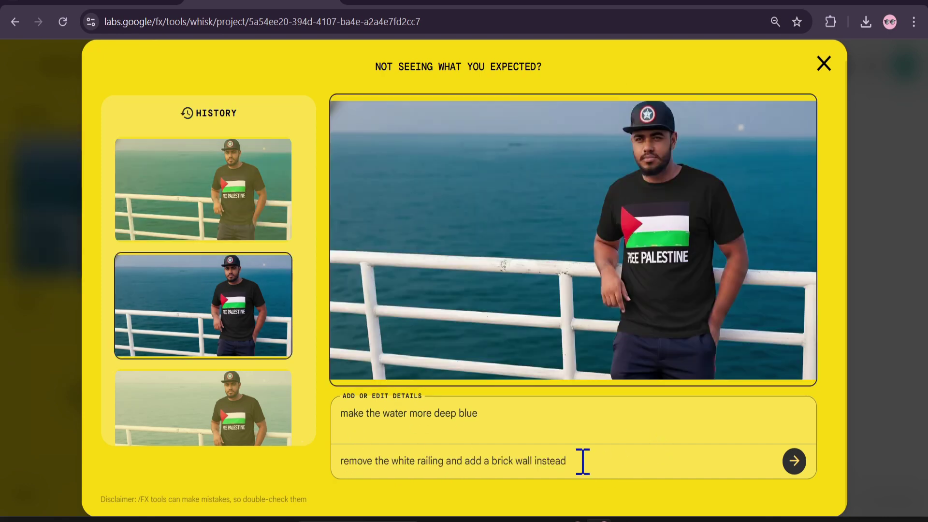
{"action": "left_click_drag", "start_coordinate": [583, 460], "coordinate": [534, 461]}
Replace the white railing with a brick wall, keeping the second version.
{"action": "left_click", "coordinate": [791, 462]}
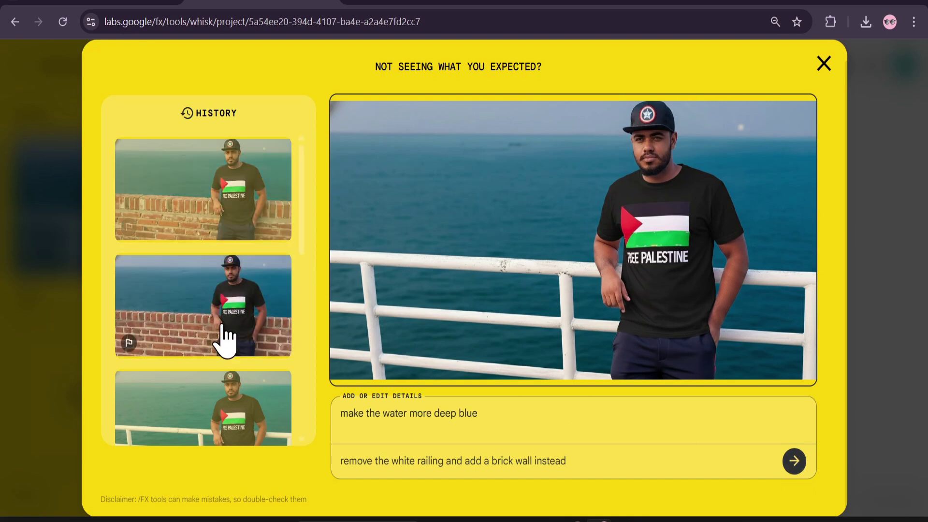
{"action": "left_click", "coordinate": [223, 336]}
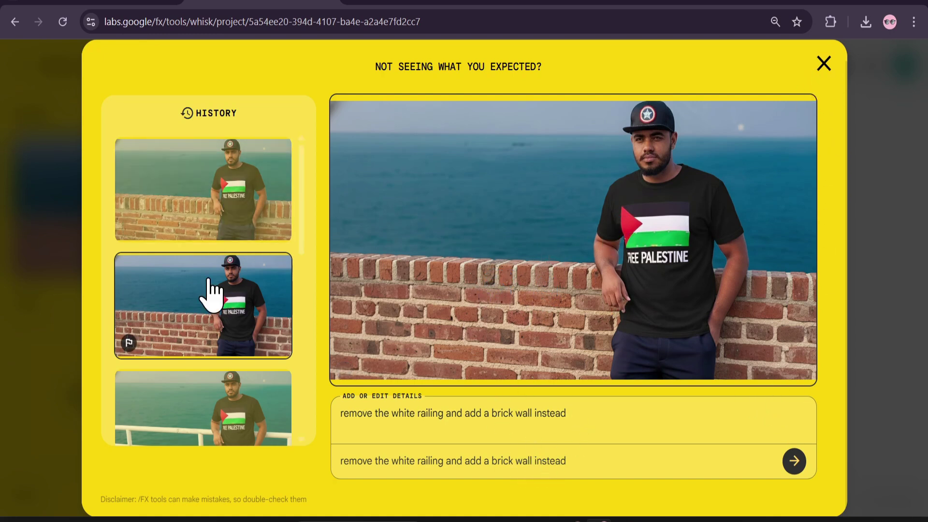
{"action": "left_click", "coordinate": [823, 63]}
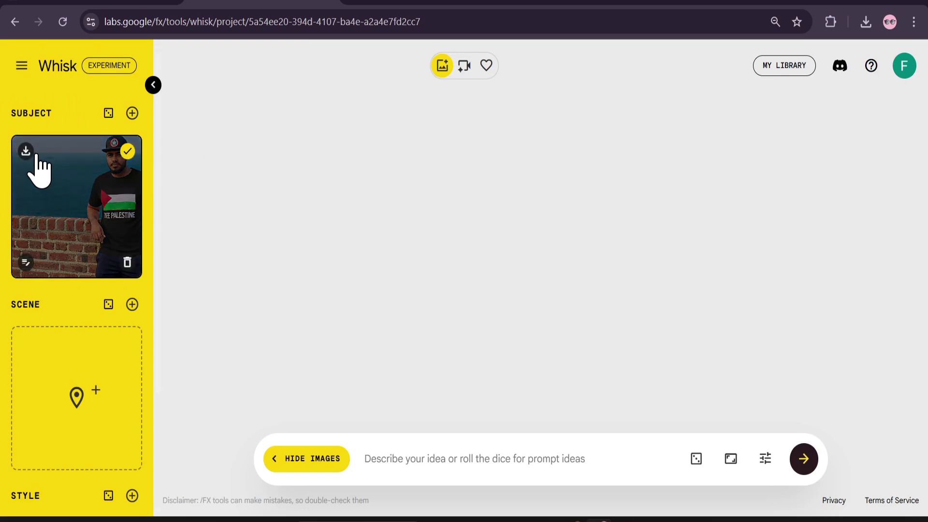
Download the brick-wall image of the man and check it in the viewer.
{"action": "left_click", "coordinate": [26, 152]}
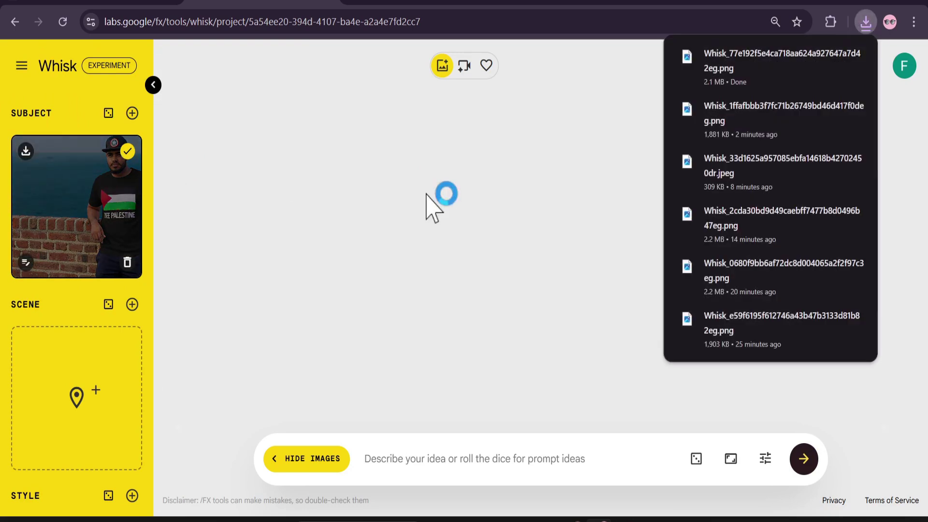
{"action": "left_click", "coordinate": [839, 65]}
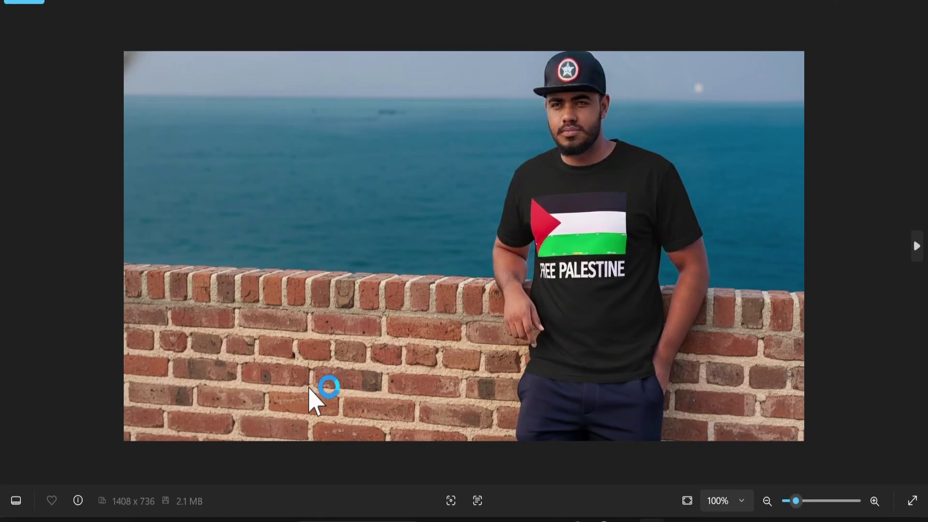
{"action": "key", "text": "alt+Tab"}
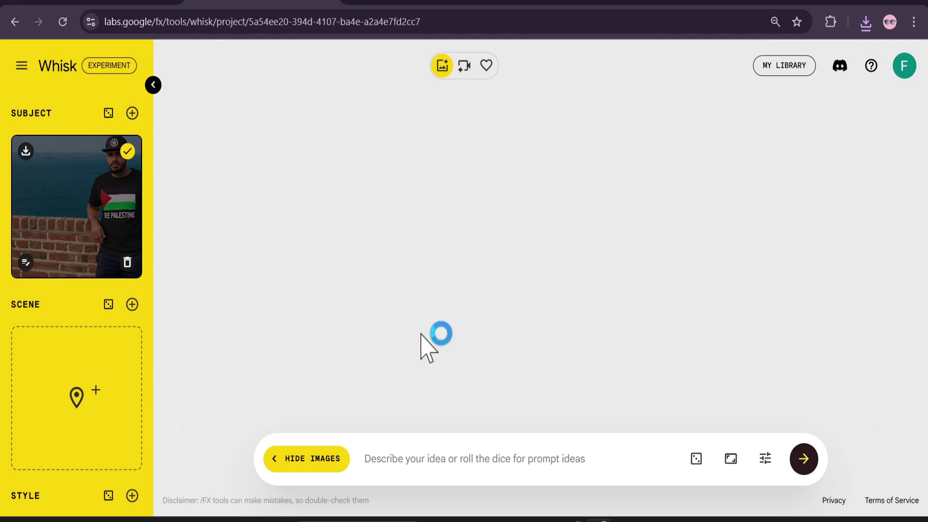
Clear the subject and generate 16:9 images of 'Abstract vector line art of a dog using a laptop'.
{"action": "left_click", "coordinate": [128, 262]}
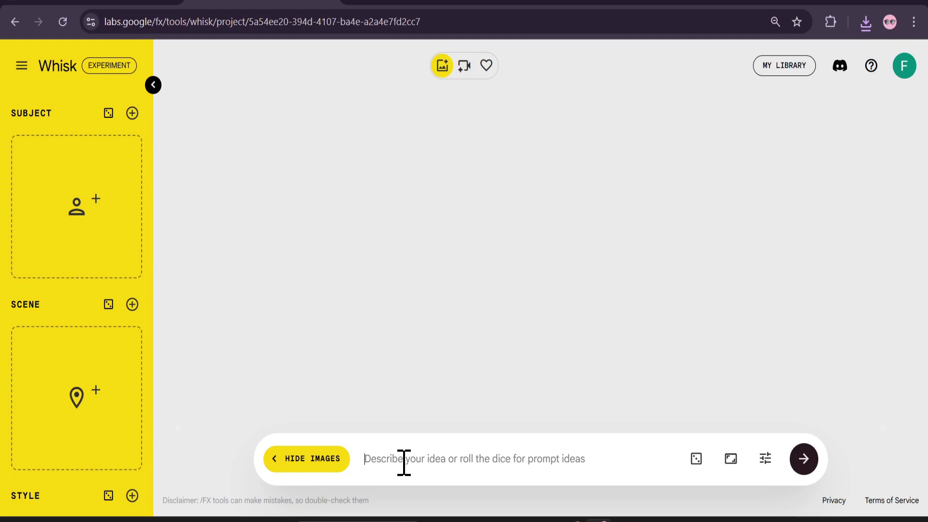
{"action": "left_click", "coordinate": [695, 460]}
{"action": "left_click", "coordinate": [696, 460]}
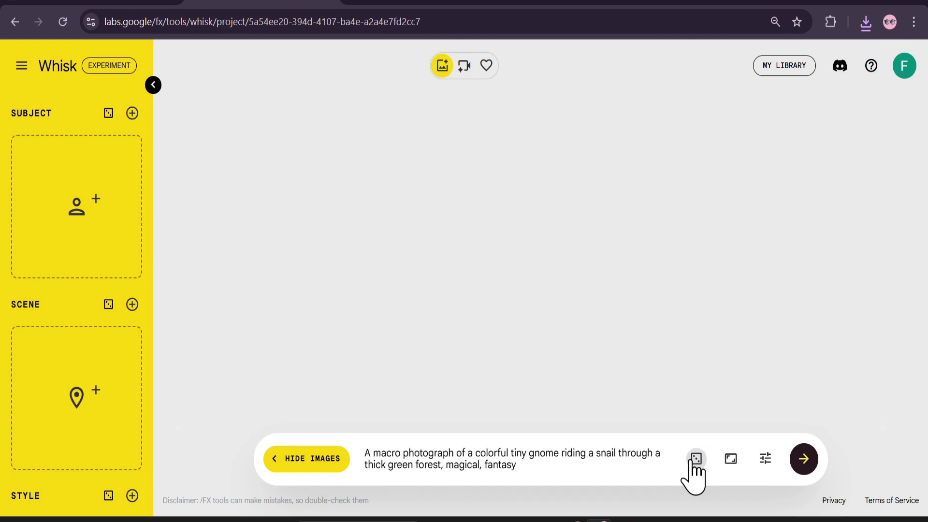
{"action": "left_click", "coordinate": [695, 459]}
{"action": "left_click", "coordinate": [731, 459]}
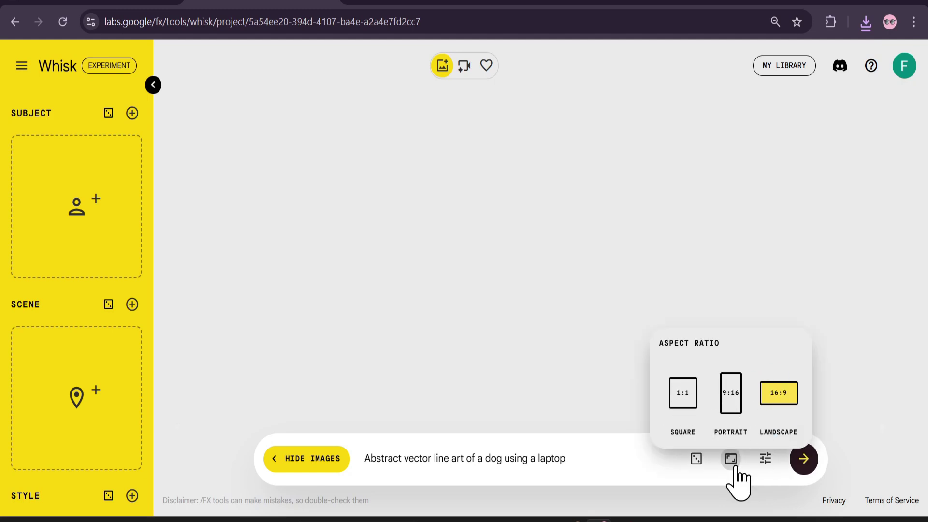
{"action": "left_click", "coordinate": [837, 464]}
{"action": "left_click", "coordinate": [804, 459]}
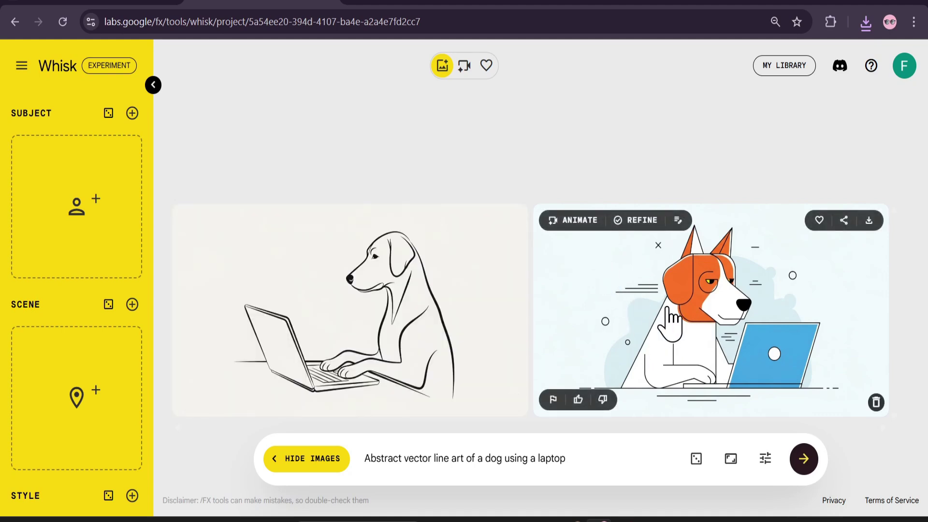
Refine the coloured dog illustration so its laptop turns red, and return to the gallery.
{"action": "left_click", "coordinate": [643, 220]}
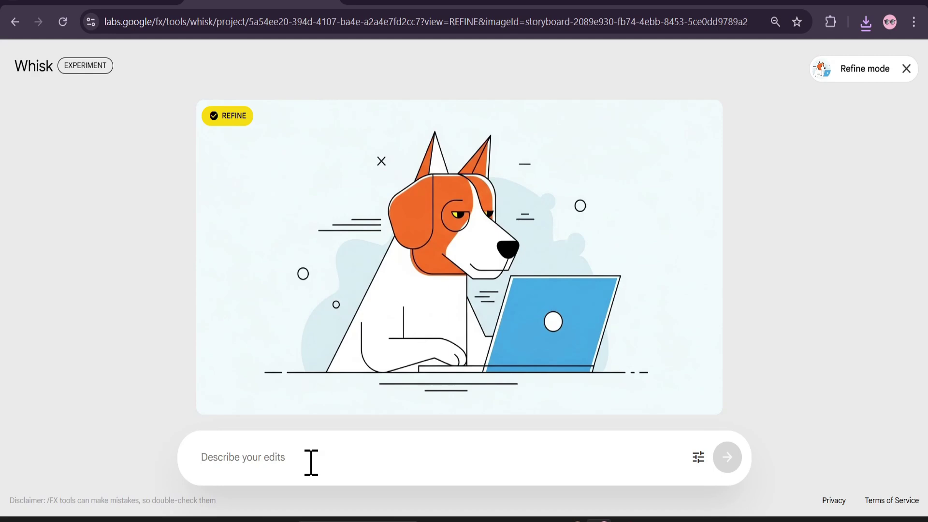
{"action": "type", "text": "change the color of the laptop to red"}
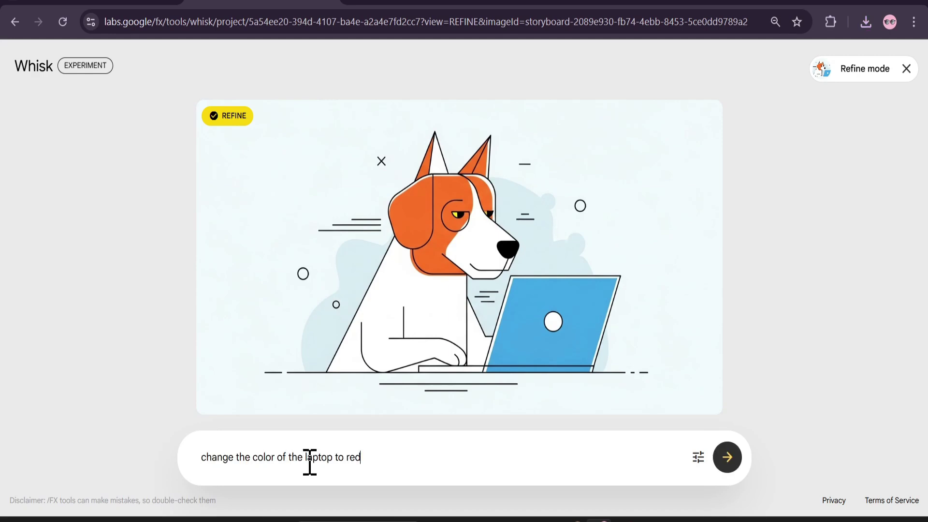
{"action": "left_click", "coordinate": [726, 458]}
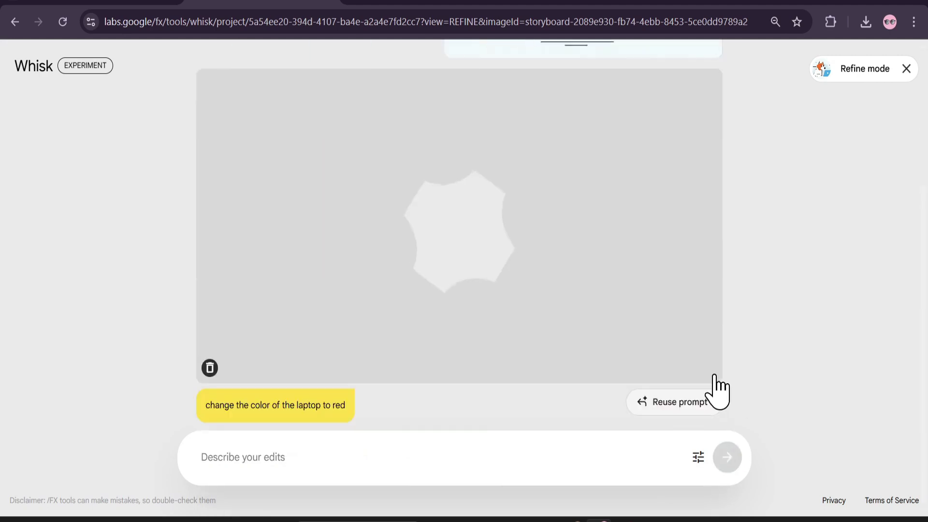
{"action": "scroll", "coordinate": [517, 362], "scroll_direction": "up", "scroll_amount": 4}
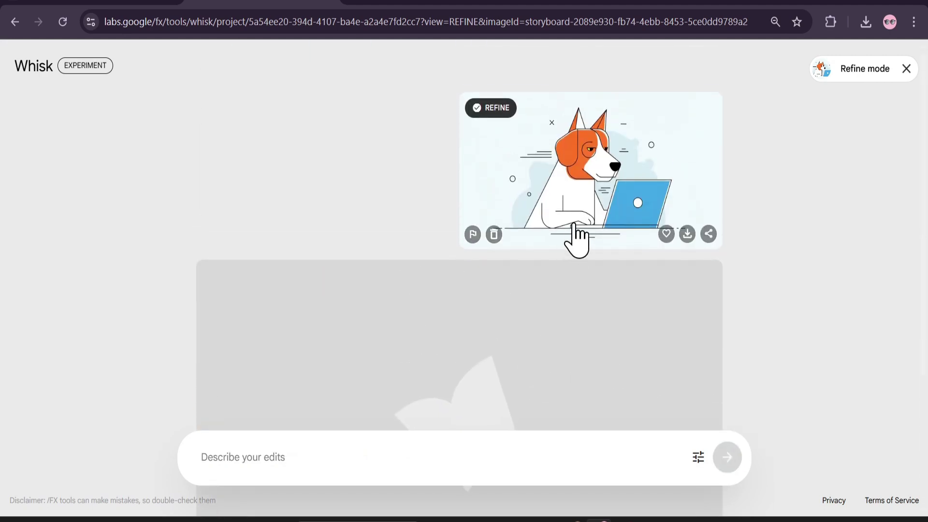
{"action": "scroll", "coordinate": [539, 328], "scroll_direction": "up", "scroll_amount": 3}
{"action": "scroll", "coordinate": [563, 292], "scroll_direction": "down", "scroll_amount": 2}
{"action": "scroll", "coordinate": [591, 304], "scroll_direction": "up", "scroll_amount": 3}
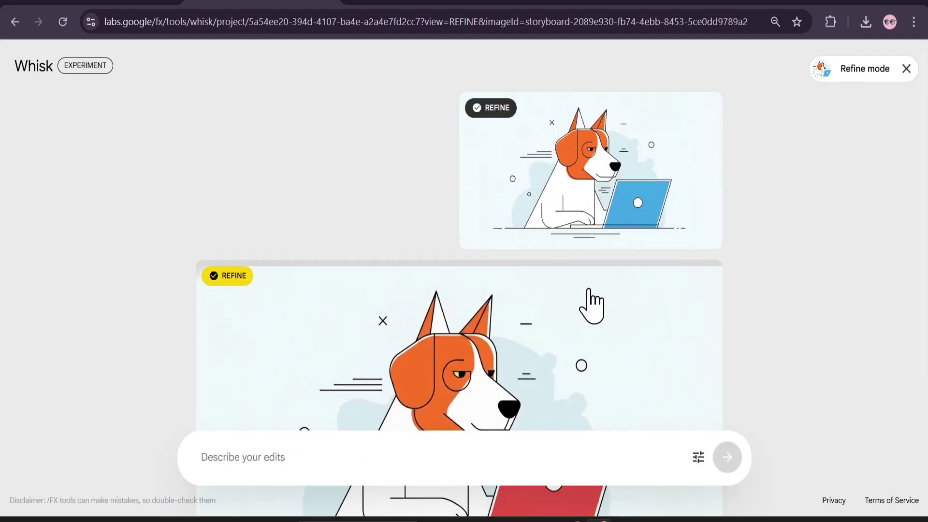
{"action": "scroll", "coordinate": [590, 232], "scroll_direction": "down", "scroll_amount": 2}
{"action": "scroll", "coordinate": [556, 280], "scroll_direction": "down", "scroll_amount": 2}
{"action": "scroll", "coordinate": [574, 314], "scroll_direction": "up", "scroll_amount": 2}
{"action": "scroll", "coordinate": [532, 310], "scroll_direction": "down", "scroll_amount": 2}
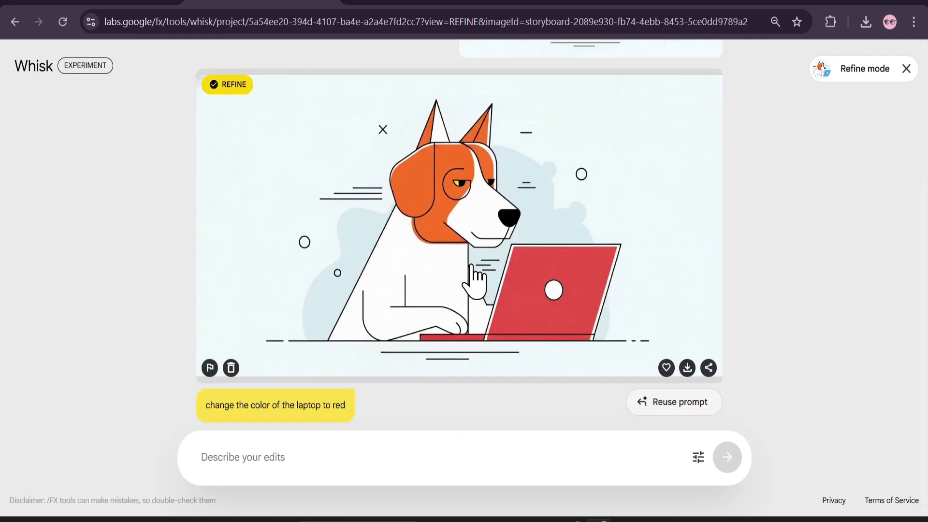
{"action": "left_click", "coordinate": [15, 22]}
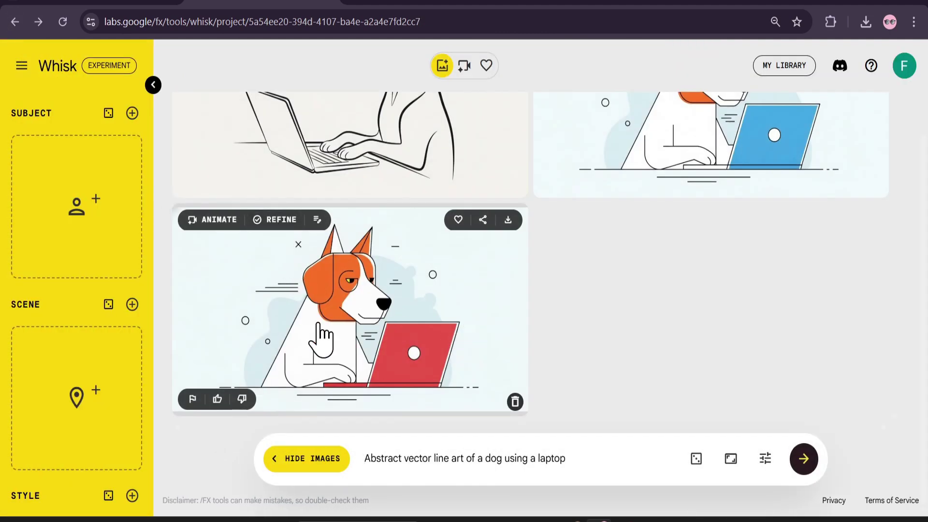
Download the red-laptop dog illustration from the Whisk gallery.
{"action": "left_click", "coordinate": [279, 221]}
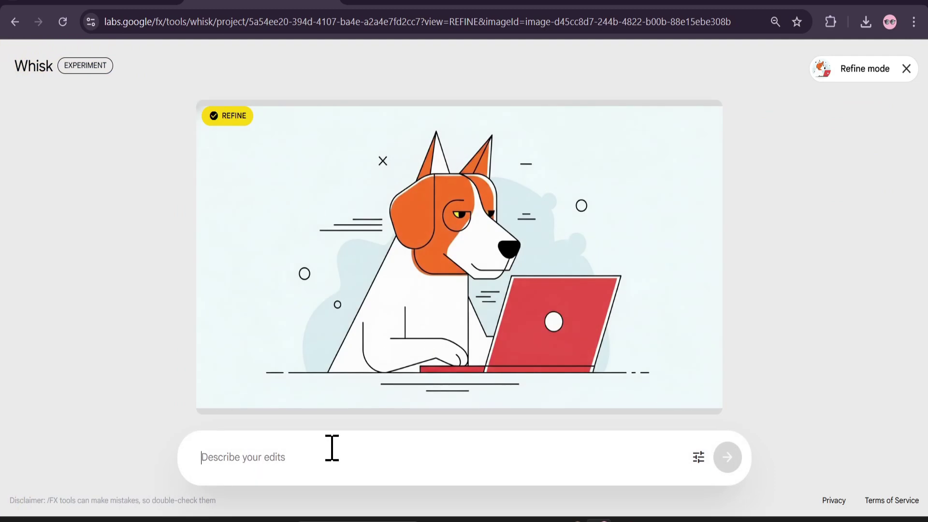
{"action": "left_click", "coordinate": [15, 21]}
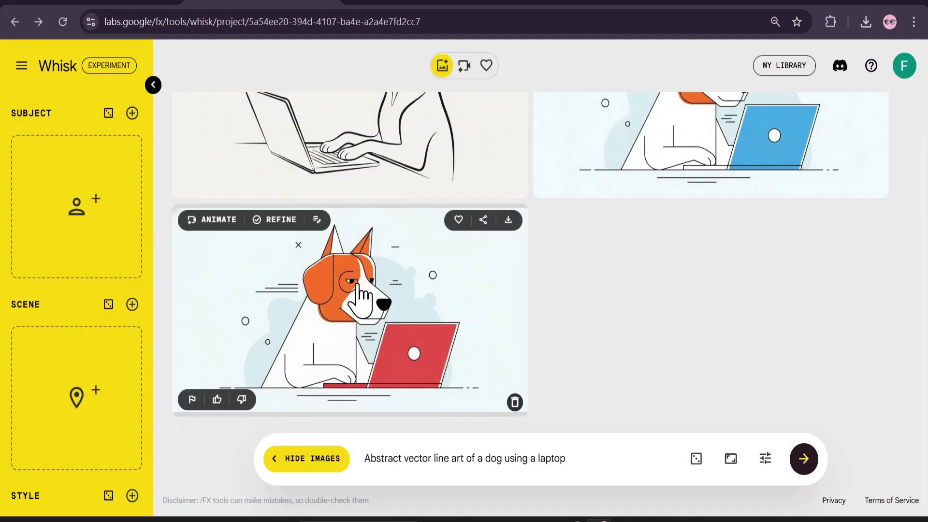
{"action": "left_click", "coordinate": [508, 220]}
Open the downloaded 1408 × 736 red-laptop image from Downloads in Windows Photos.
{"action": "left_click", "coordinate": [824, 58]}
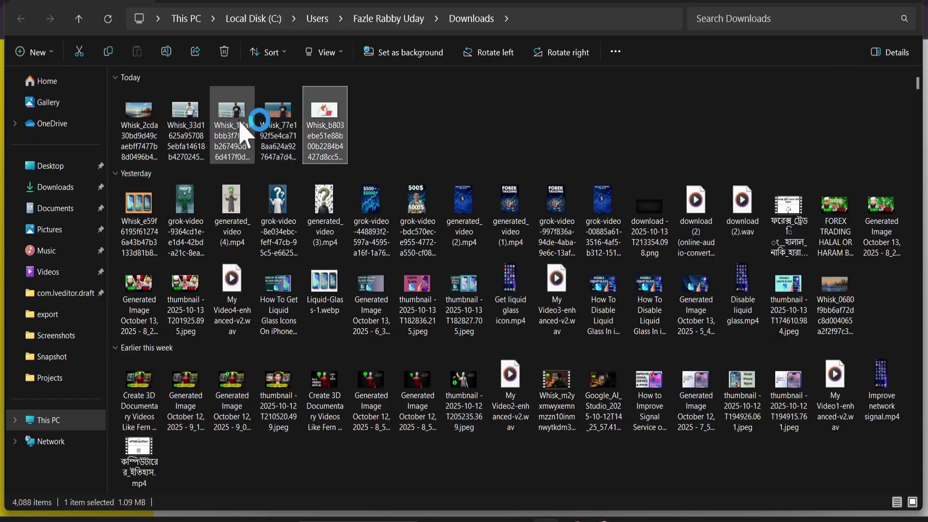
{"action": "double_click", "coordinate": [321, 128]}
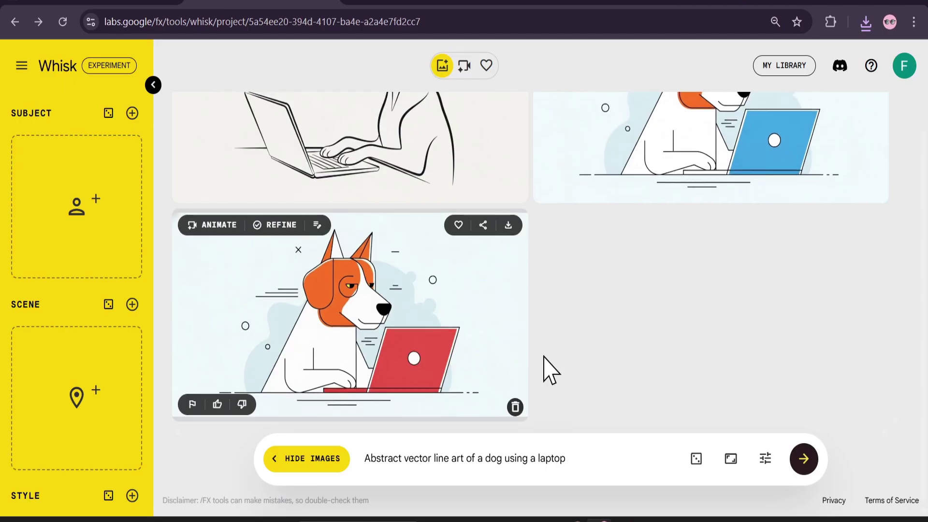
{"action": "scroll", "coordinate": [544, 370], "scroll_direction": "up", "scroll_amount": 3}
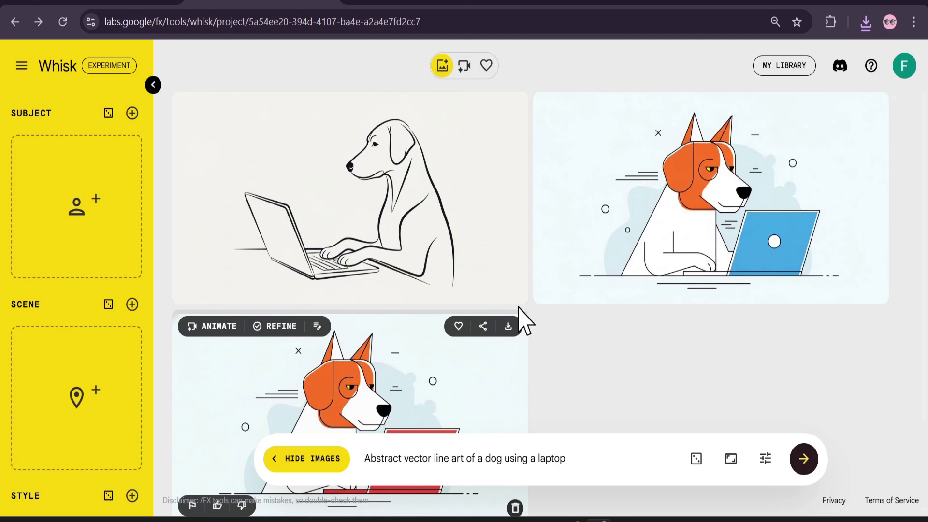
{"action": "scroll", "coordinate": [528, 363], "scroll_direction": "down", "scroll_amount": 1}
{"action": "scroll", "coordinate": [529, 360], "scroll_direction": "up", "scroll_amount": 1}
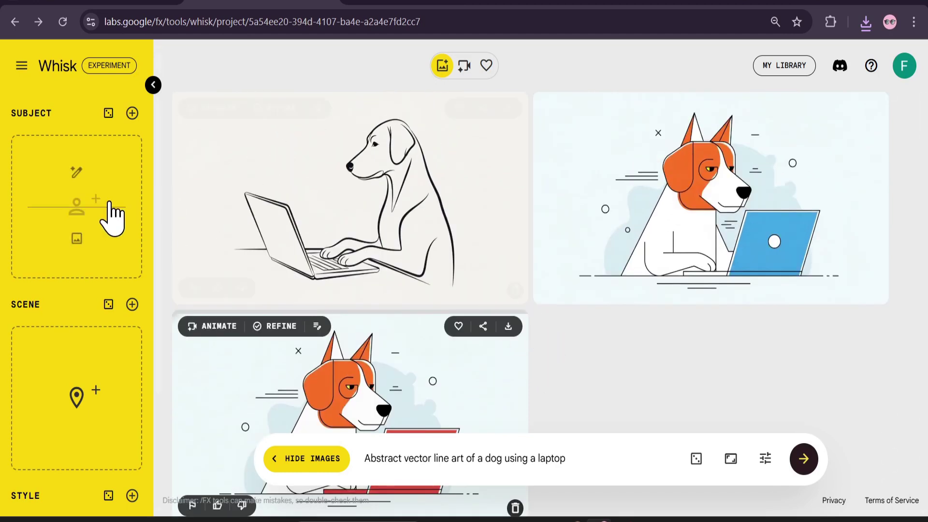
{"action": "mouse_move", "coordinate": [196, 92]}
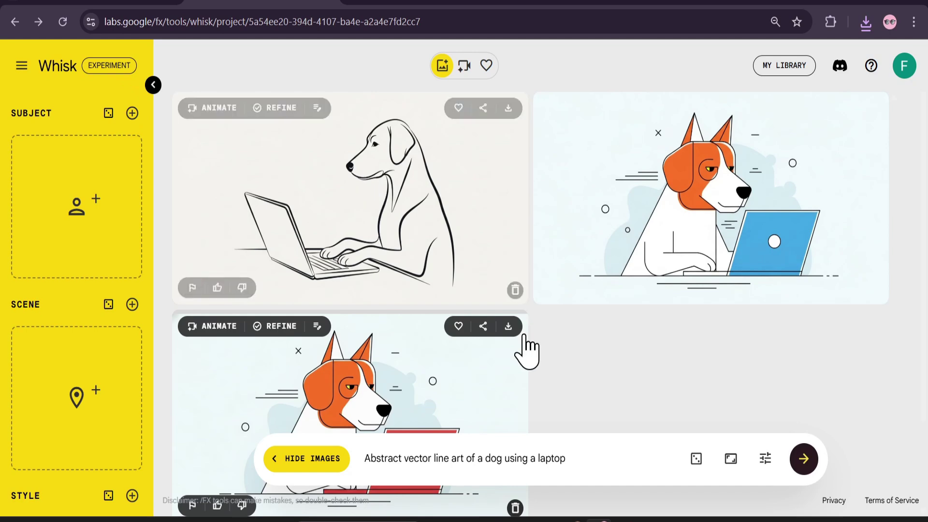
{"action": "scroll", "coordinate": [542, 360], "scroll_direction": "down", "scroll_amount": 2}
{"action": "scroll", "coordinate": [542, 360], "scroll_direction": "up", "scroll_amount": 2}
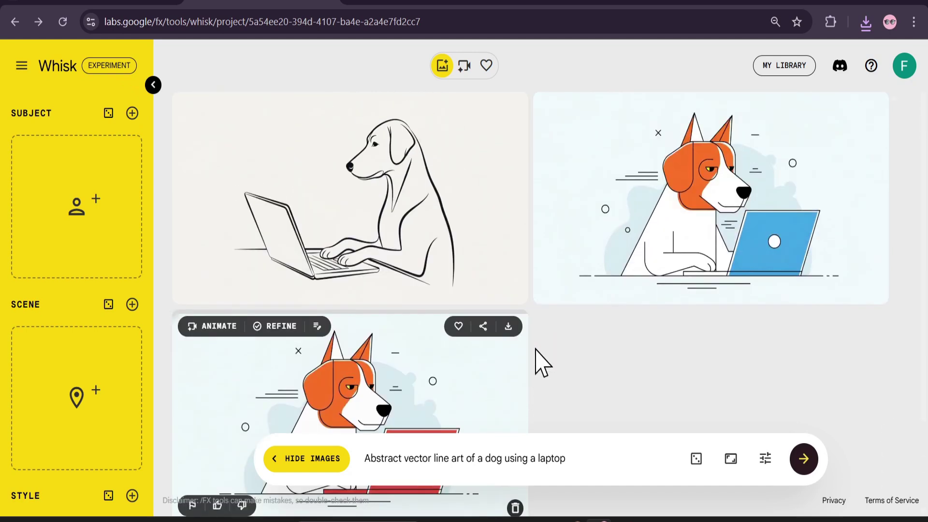